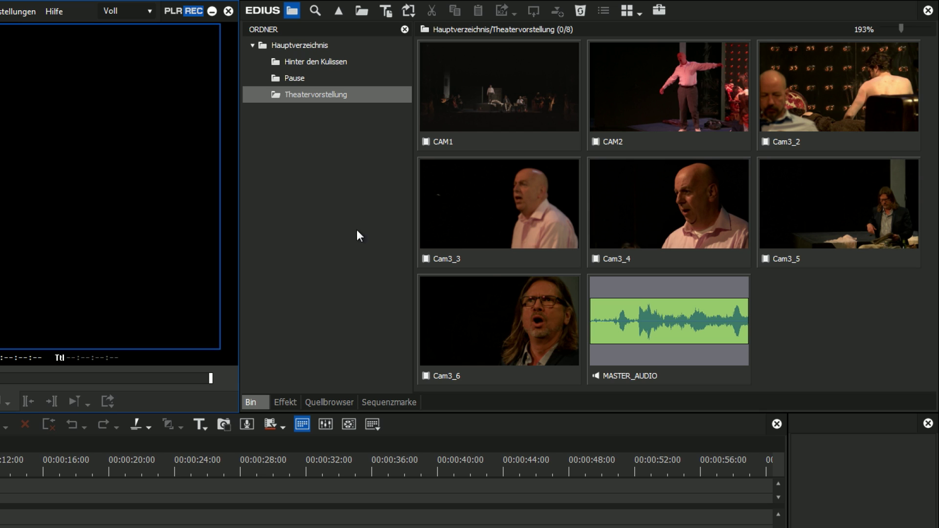
- Synchronize all eight clips in the Theatervorstellung folder by audio into the new sequence Multikamera1 with mono audio channels
click(512, 89)
shift+click(630, 339)
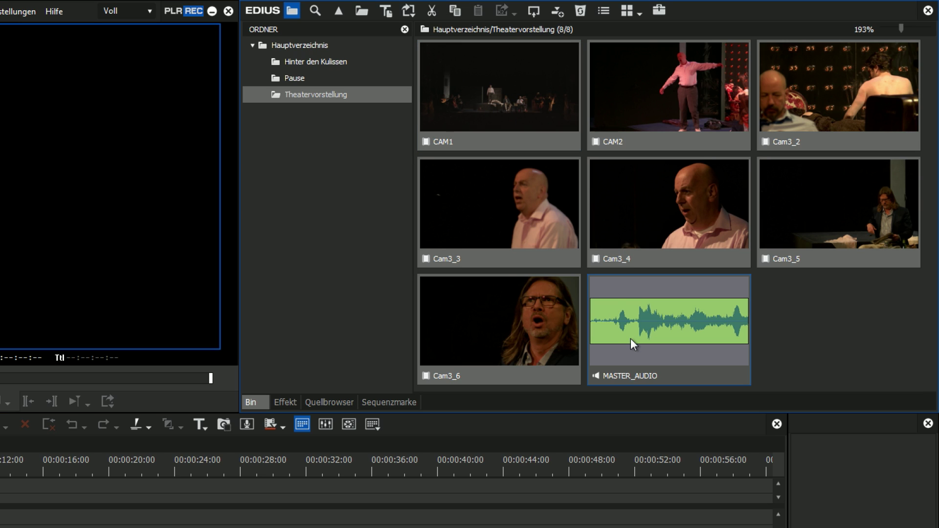
right_click(509, 107)
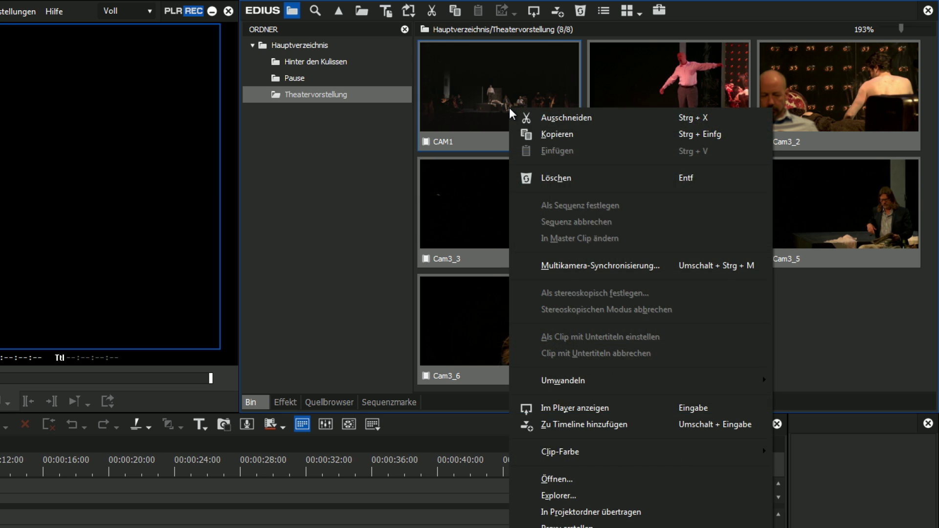
click(593, 265)
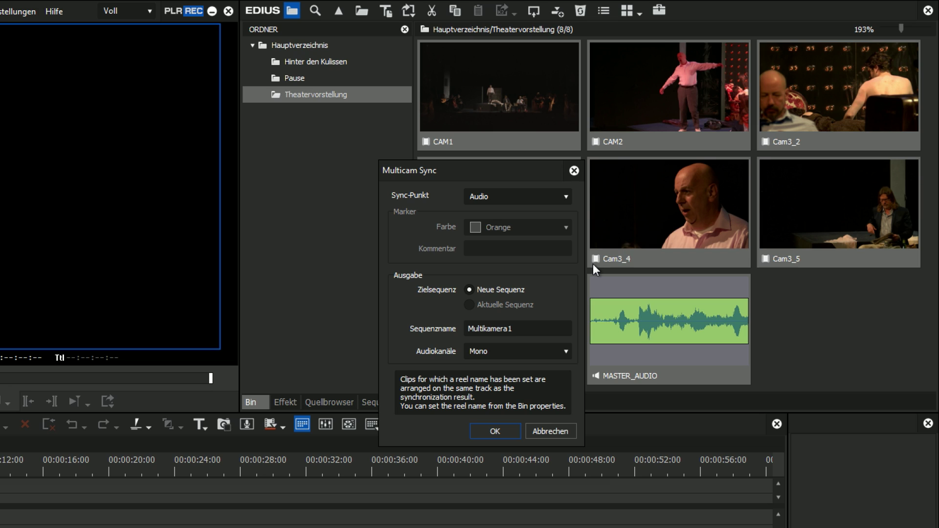
click(565, 196)
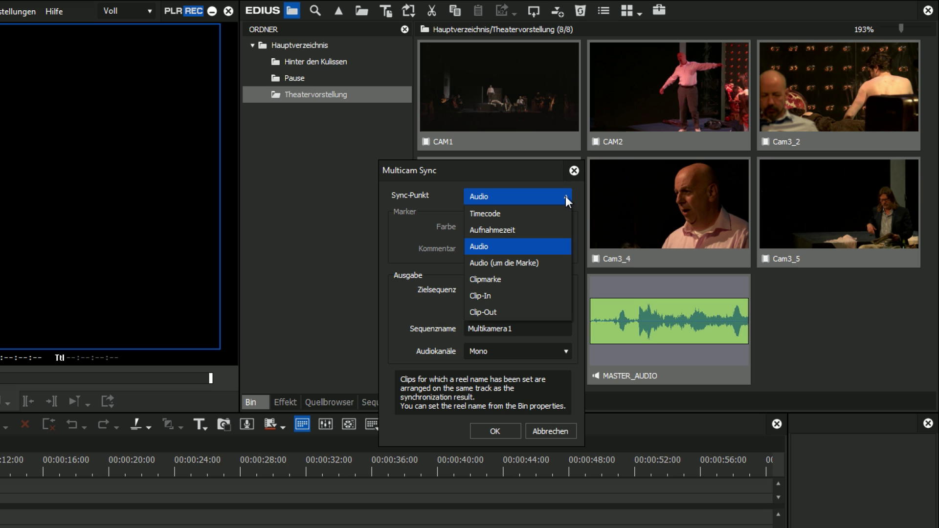
click(566, 196)
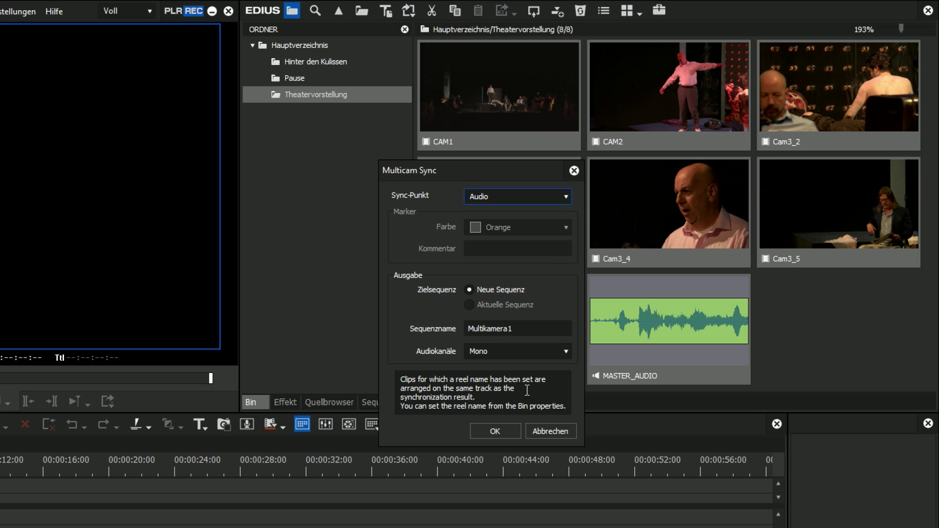
click(514, 433)
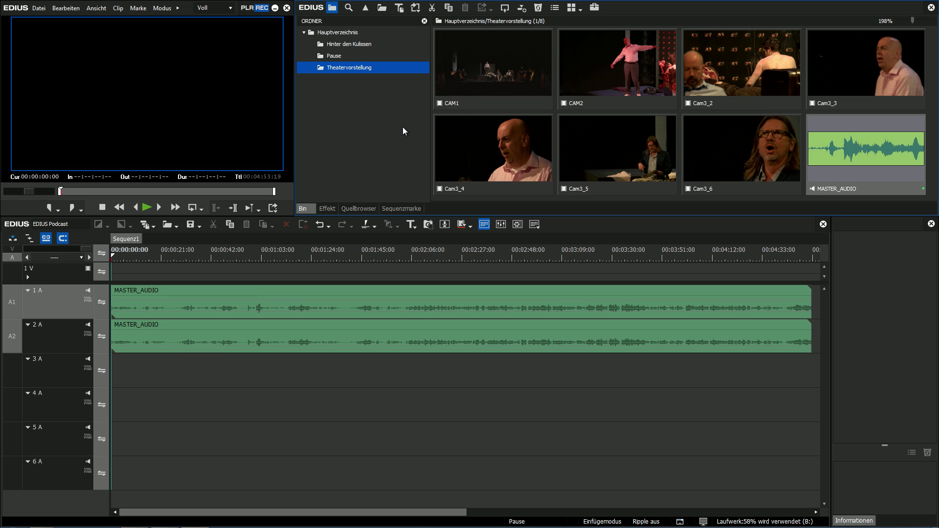
- Synchronize CAM1 and CAM2 by audio into the current sequence containing MASTER_AUDIO
ctrl+click(489, 67)
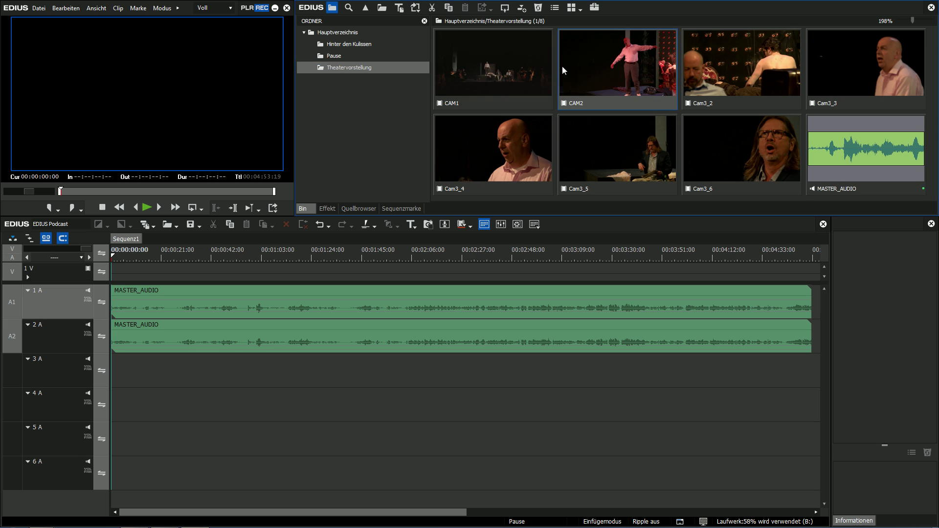
right_click(522, 74)
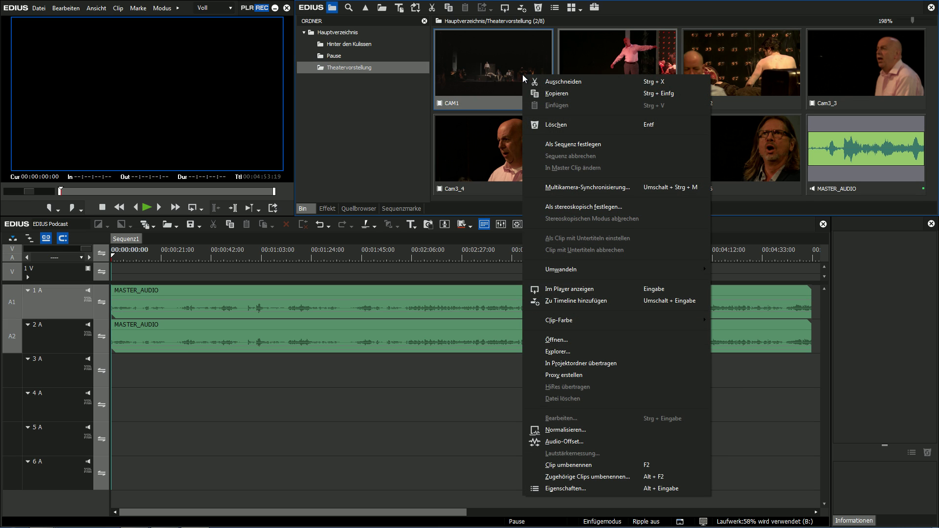
click(592, 188)
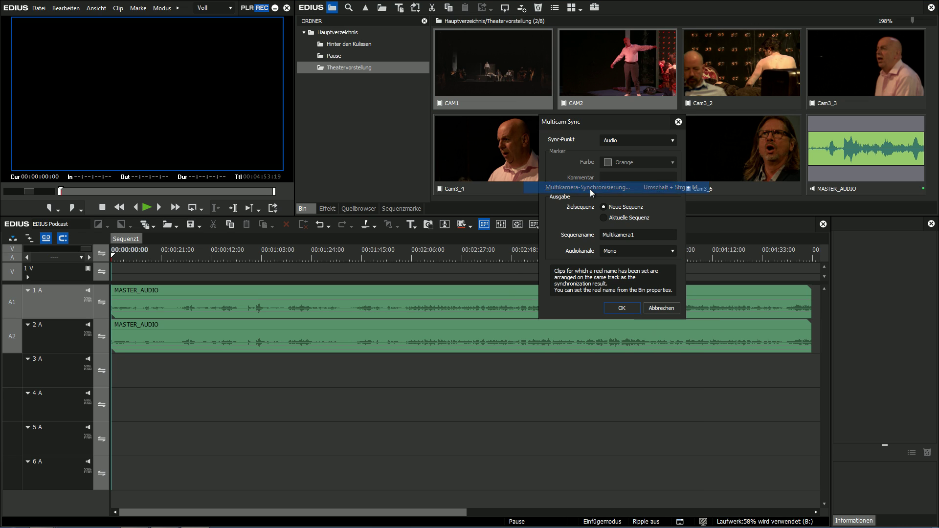
click(605, 218)
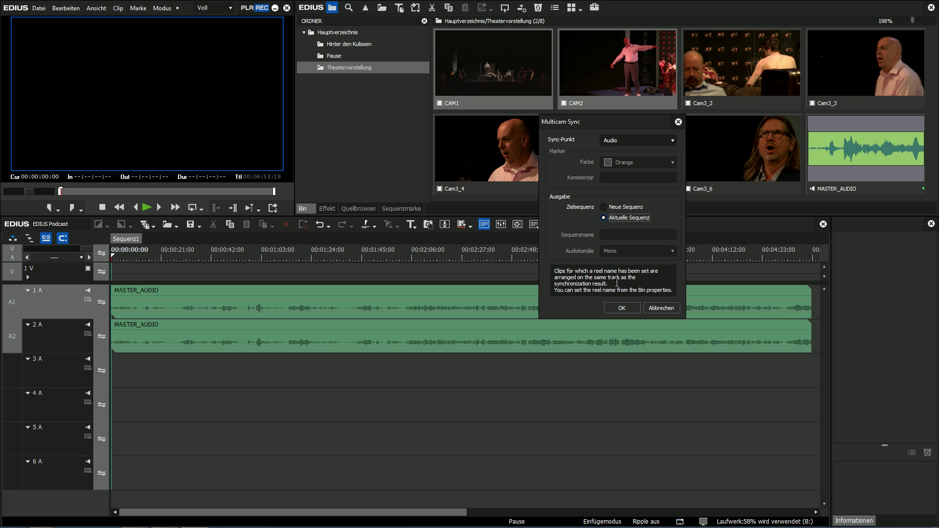
click(620, 309)
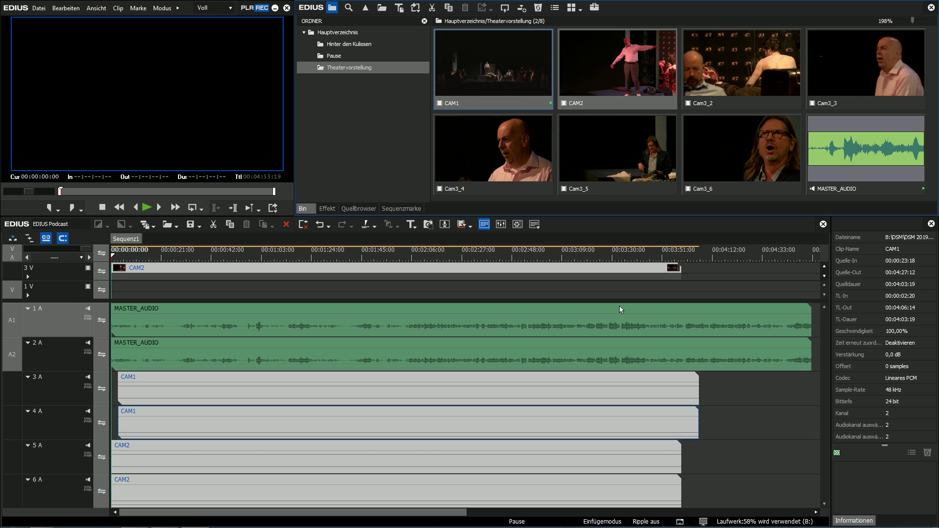
right_click(54, 295)
click(81, 346)
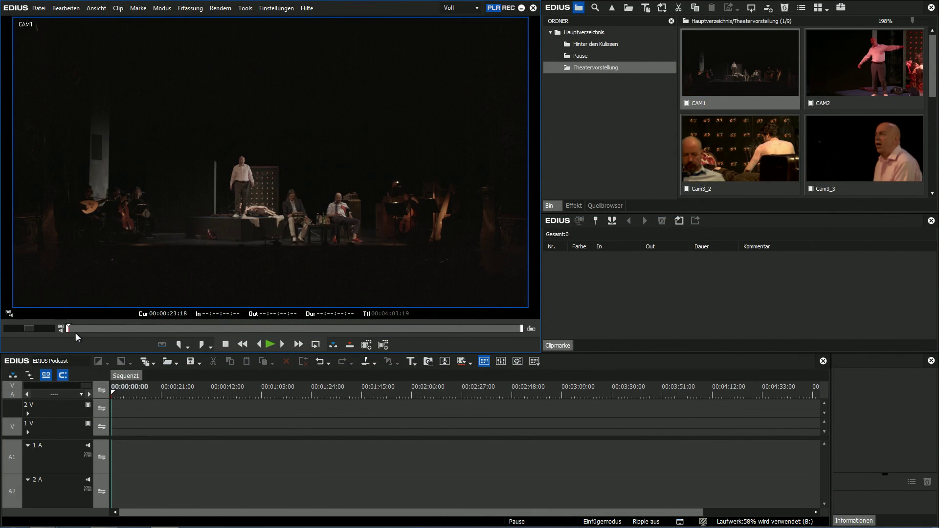
- Add a clip marker to CAM1 at 00:00:25:14 and give it the comment "Sync"
click(72, 328)
key(v)
click(764, 255)
text(Syn)
key(Return)
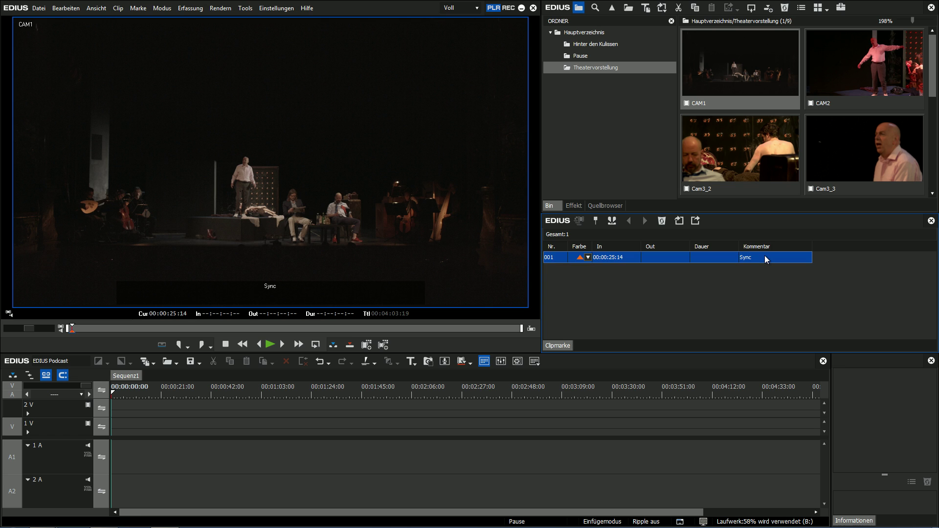
- Load CAM2 in the player and add a clip marker at 00:00:22:13 with the comment "Sync"
double_click(834, 80)
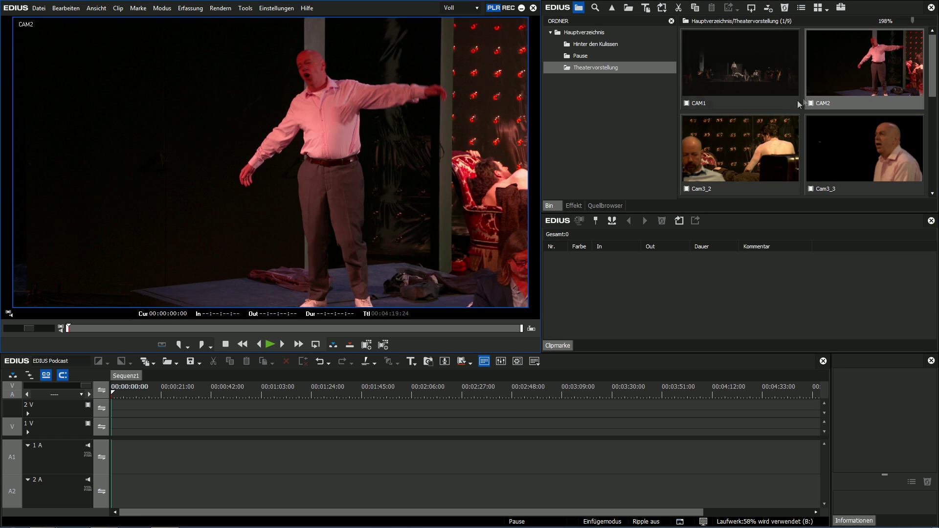
click(108, 328)
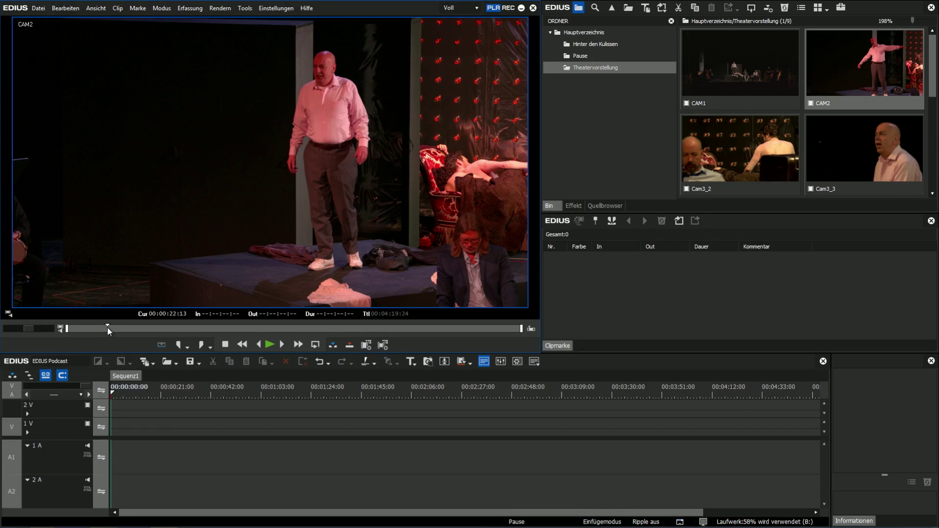
key(v)
click(744, 259)
text(Sync)
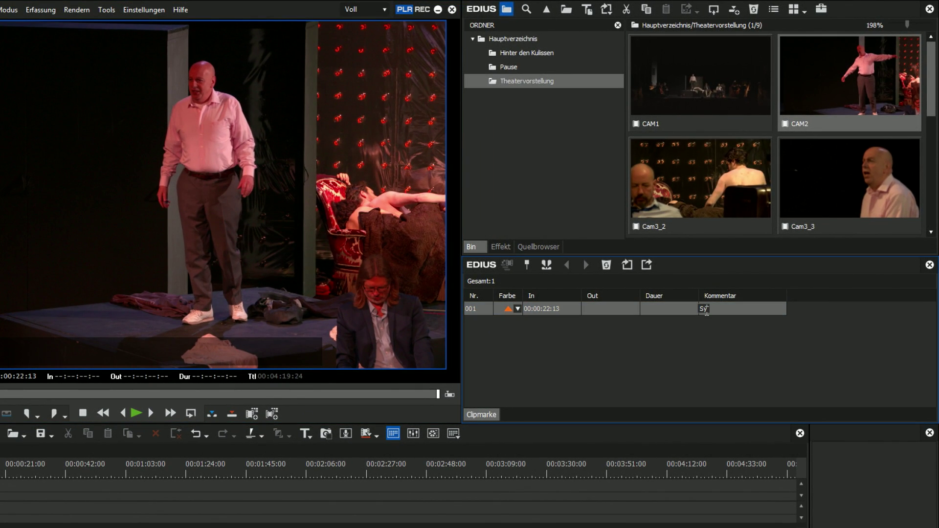
key(Return)
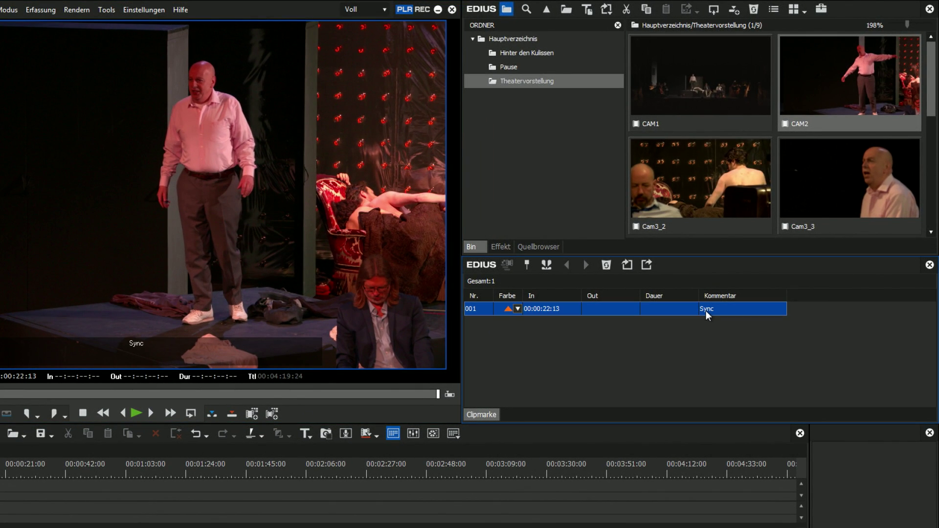
- Synchronize CAM1 and CAM2 by audio around the orange marker commented "Sync" into new sequence Multikamera1, and expand audio tracks 1 A and 2 A
click(705, 95)
right_click(705, 95)
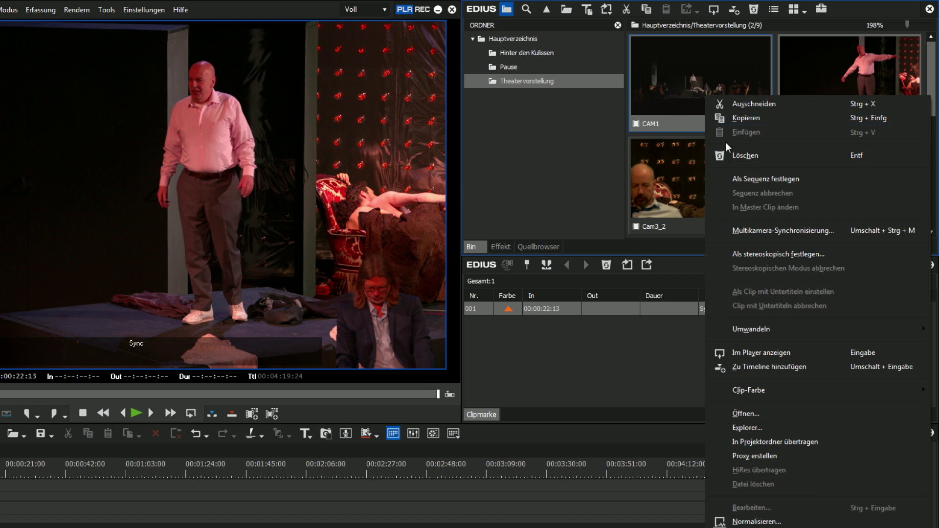
click(785, 231)
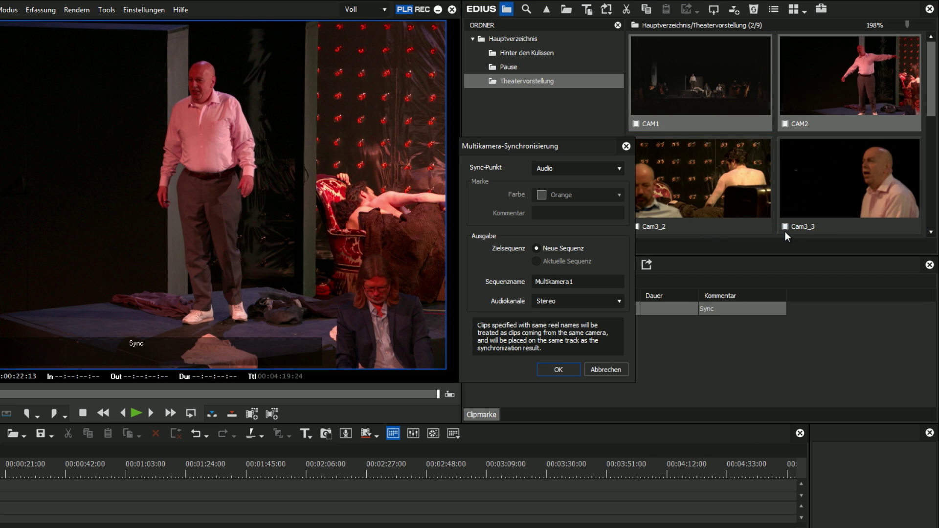
click(570, 169)
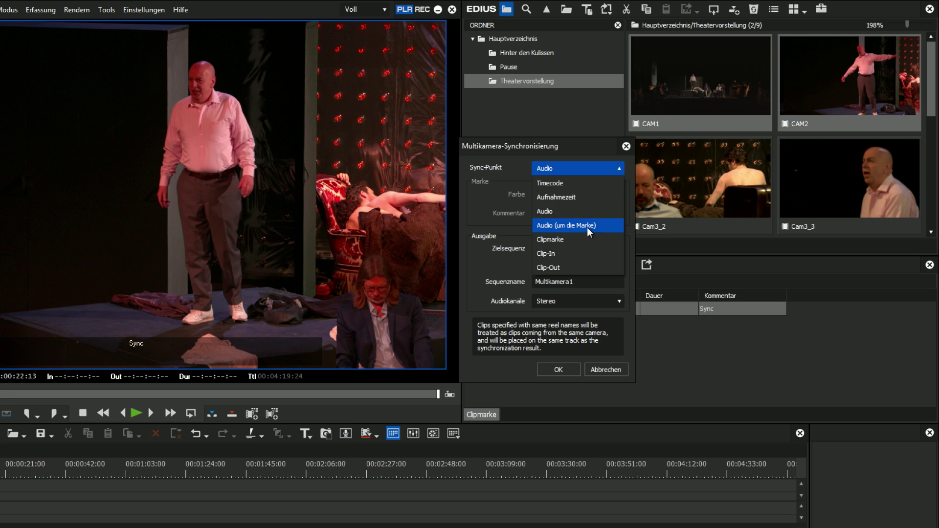
click(587, 228)
click(579, 213)
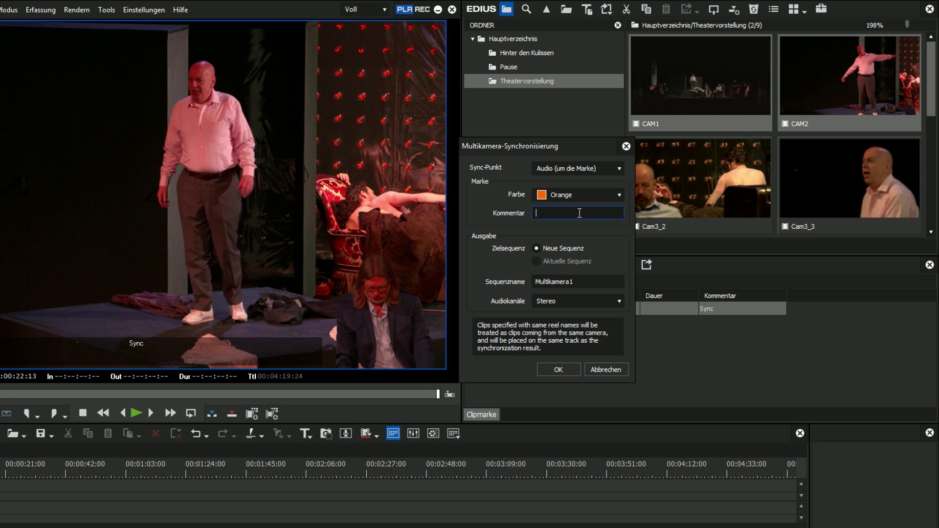
text(Sync)
key(Return)
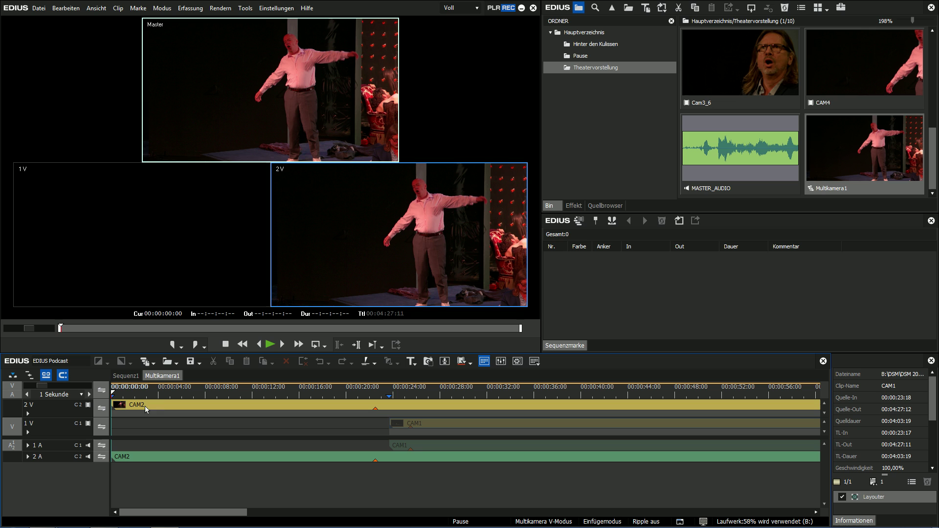
click(28, 445)
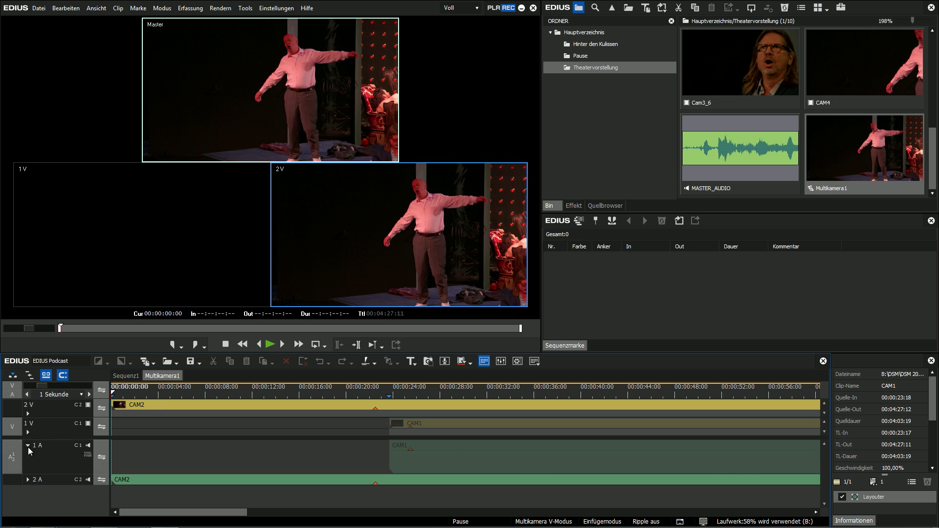
click(28, 480)
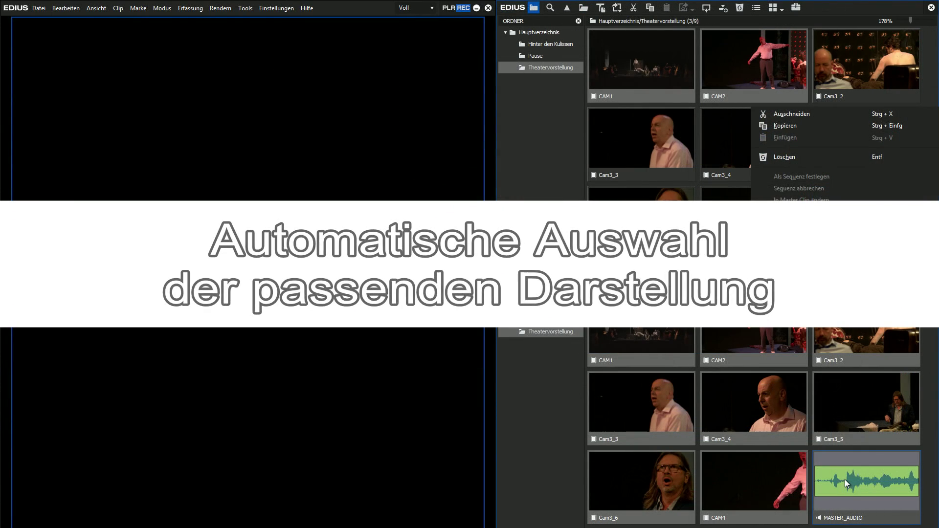
- Synchronize the selected camera clips and MASTER_AUDIO by audio into the new sequence Multikamera1 with stereo audio channels
right_click(846, 483)
click(845, 483)
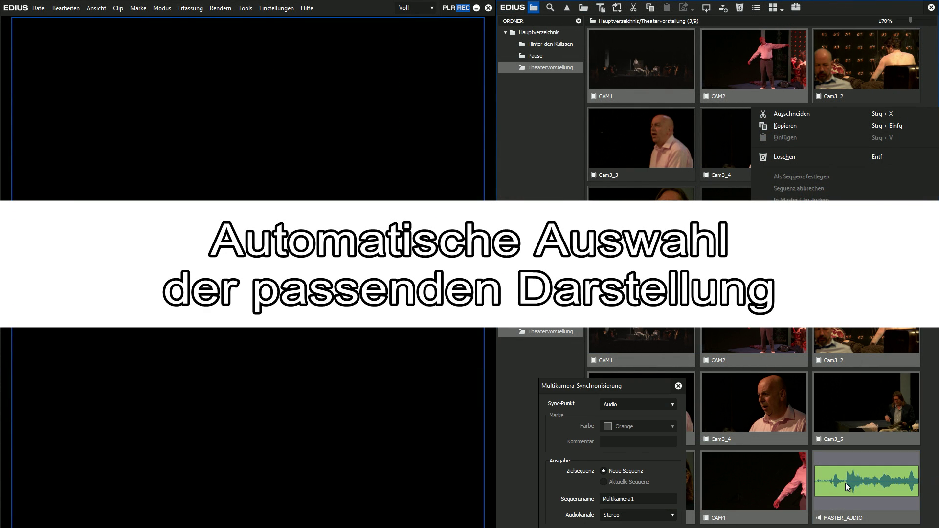
key(Return)
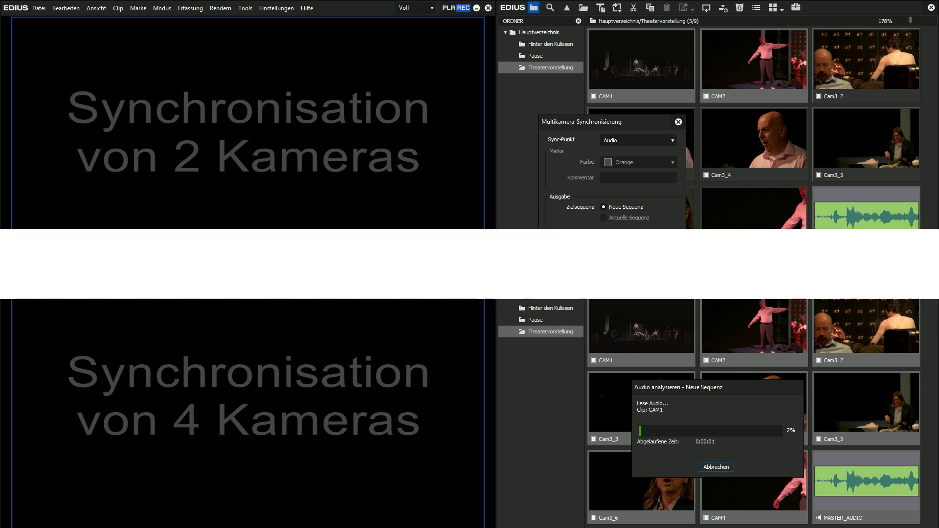
key(Return)
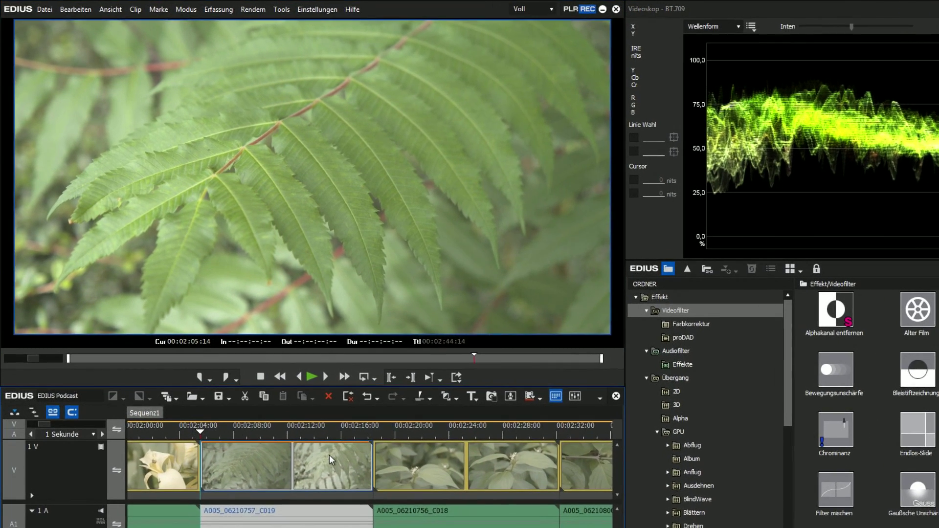
- Open the properties of the selected fern clip A005_06210757_C019 in the timeline
right_click(289, 392)
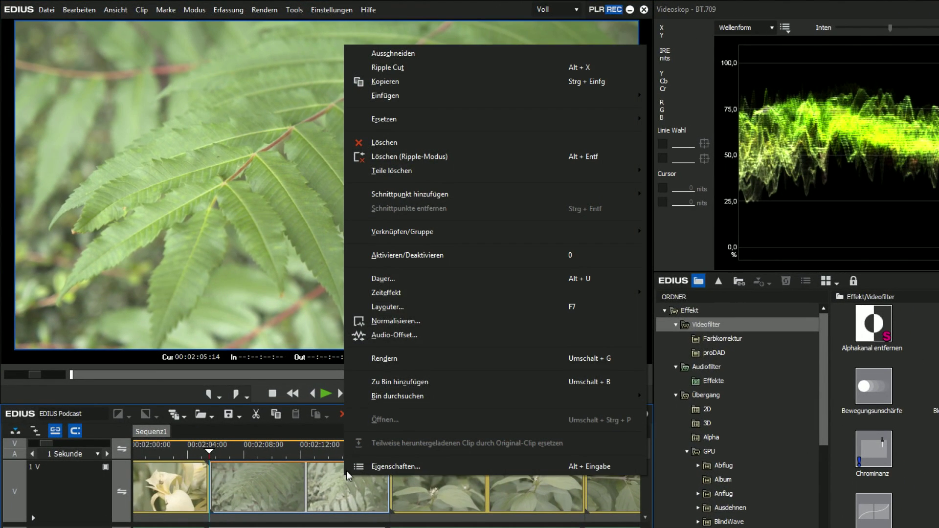
click(371, 468)
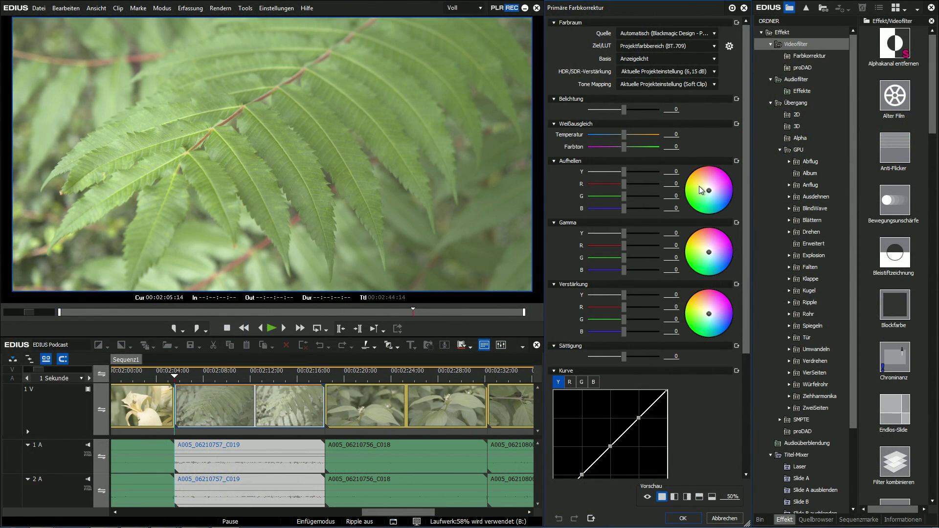
- Set the target/LUT of the primary color correction to Blackmagic Design - Pocket 4K Film Gen4 ISO400
click(697, 45)
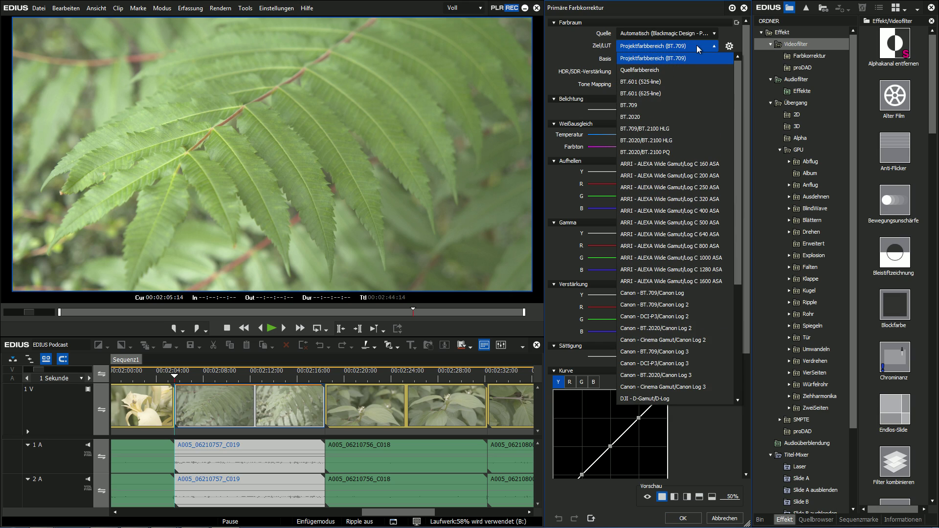
drag(737, 66, 736, 193)
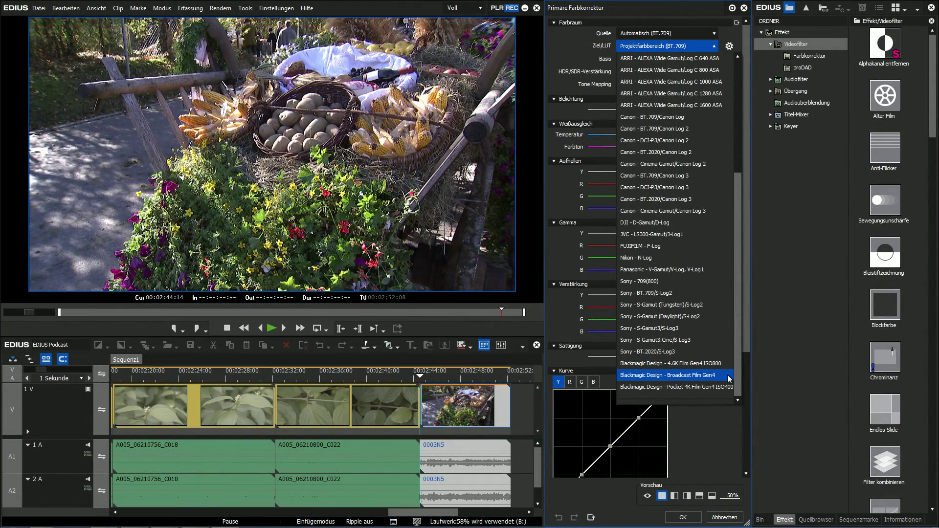
click(727, 387)
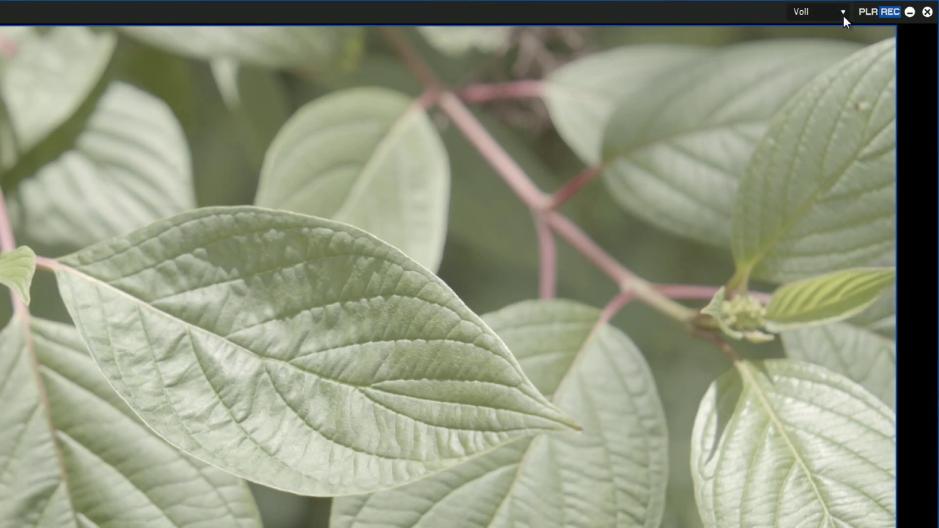
- Open the playback resolution options of the preview
click(844, 14)
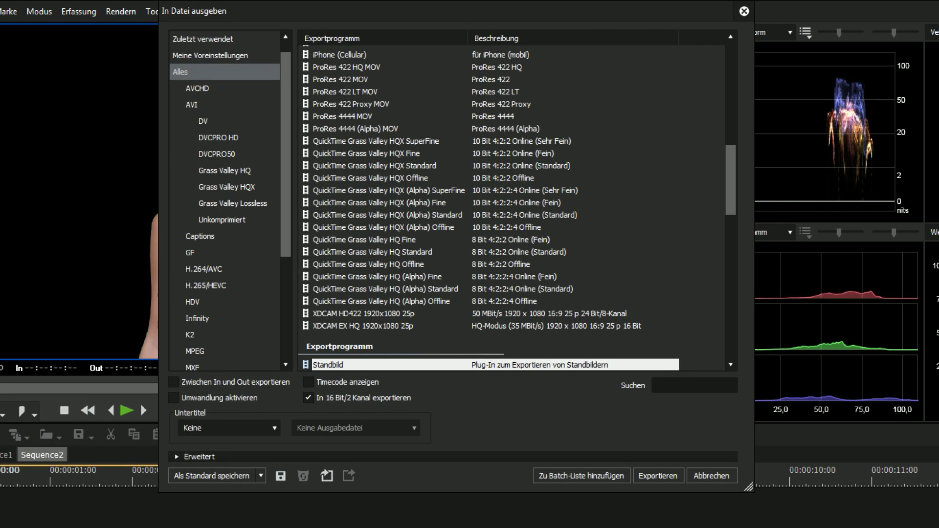
- Search the file export presets for "alpha"
click(694, 385)
text(alph)
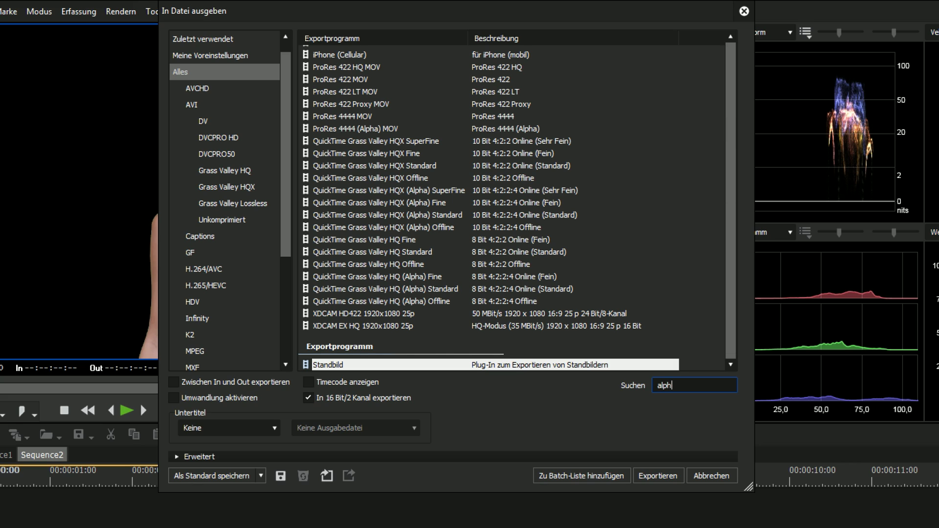
text(a)
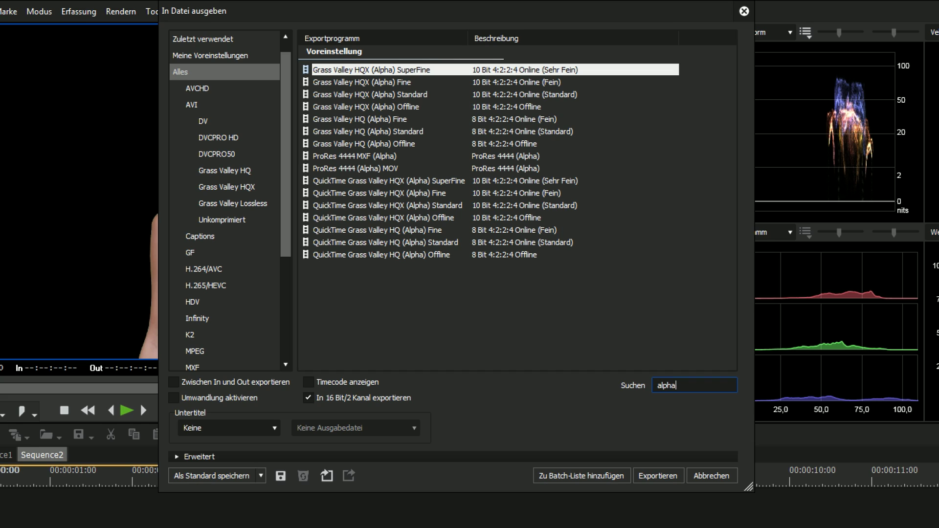
- Export the sequence with the ProRes 4444 (Alpha) MOV preset under the file name "ProRes Alpha 4444"
click(355, 168)
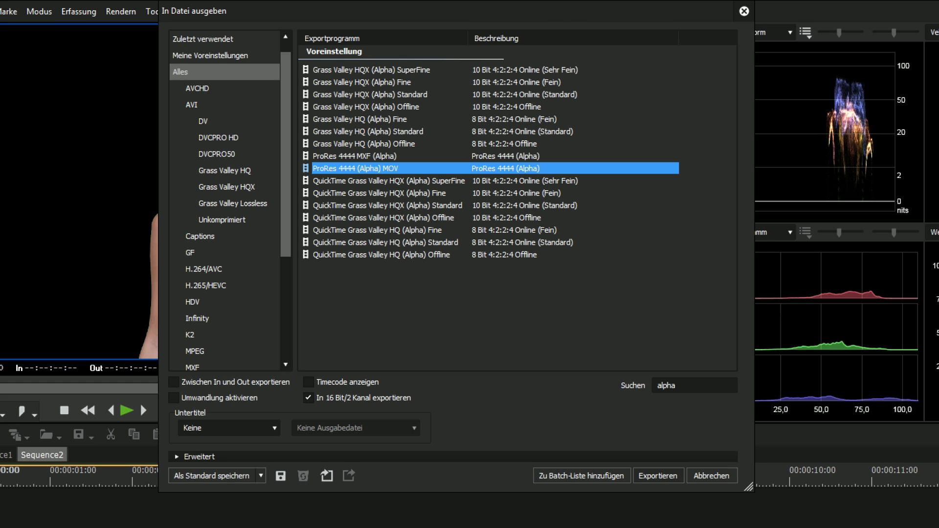
key(Return)
text(ProRes Alpha 4444)
key(Return)
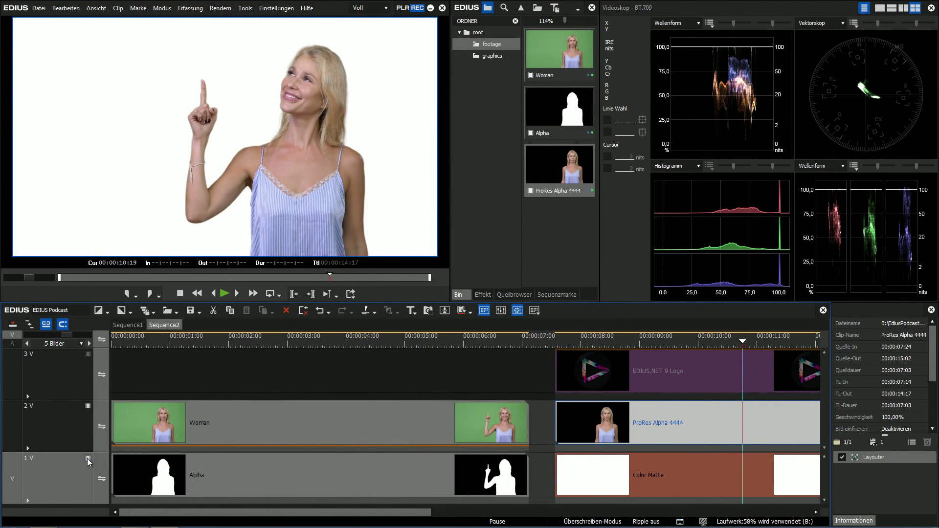
- Switch the Color Matte track 1 V off and back on, and show the EDIUS.NET 9 Logo track 3 V
click(87, 459)
click(87, 459)
click(87, 354)
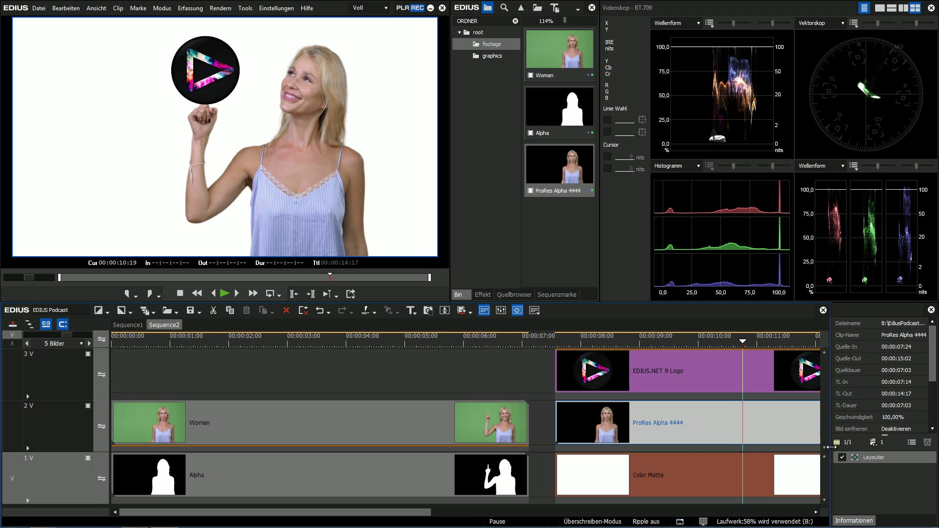
- In the Layouter of the ProRes Alpha 4444 clip, align the image to the bottom centre and set its stretch to 80 %
double_click(854, 459)
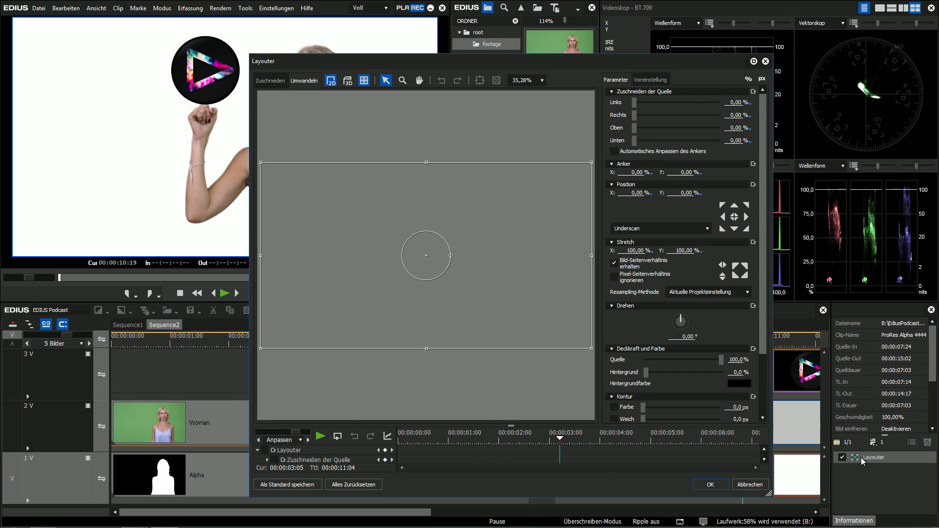
click(734, 228)
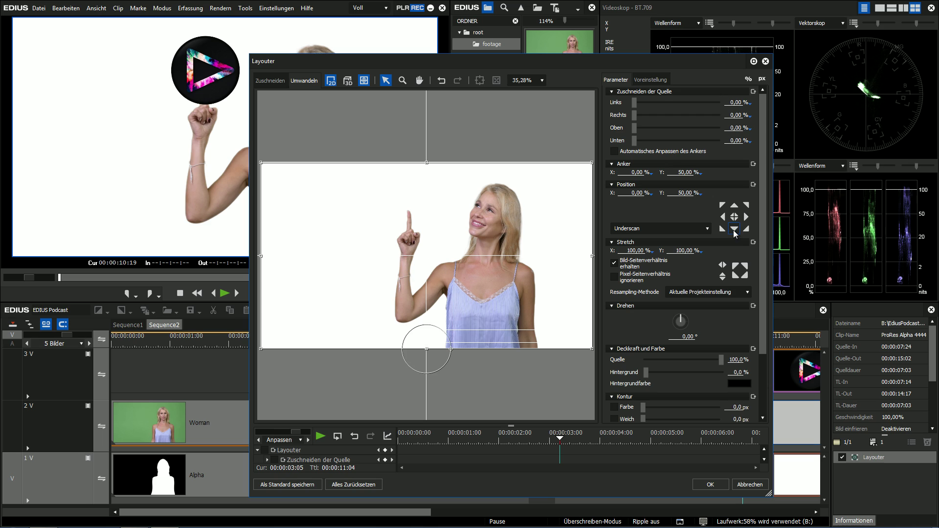
click(635, 251)
text(80)
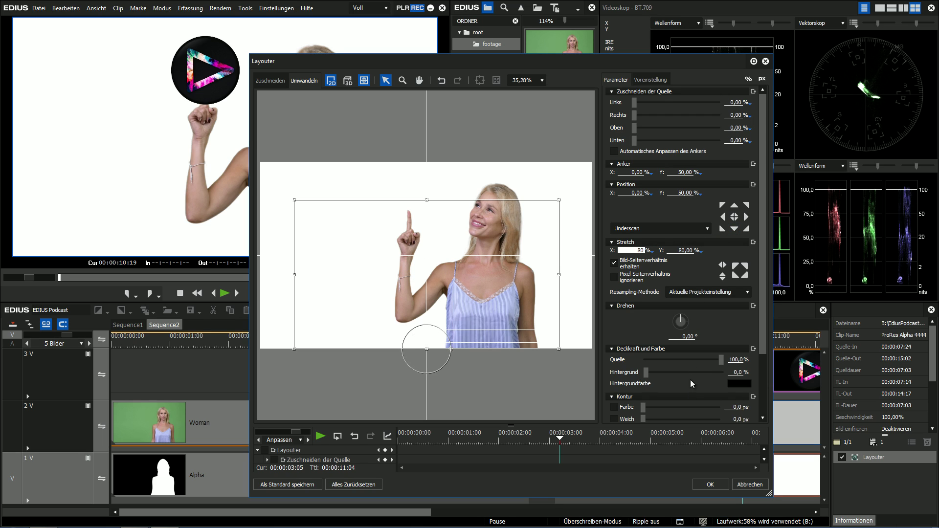
click(708, 484)
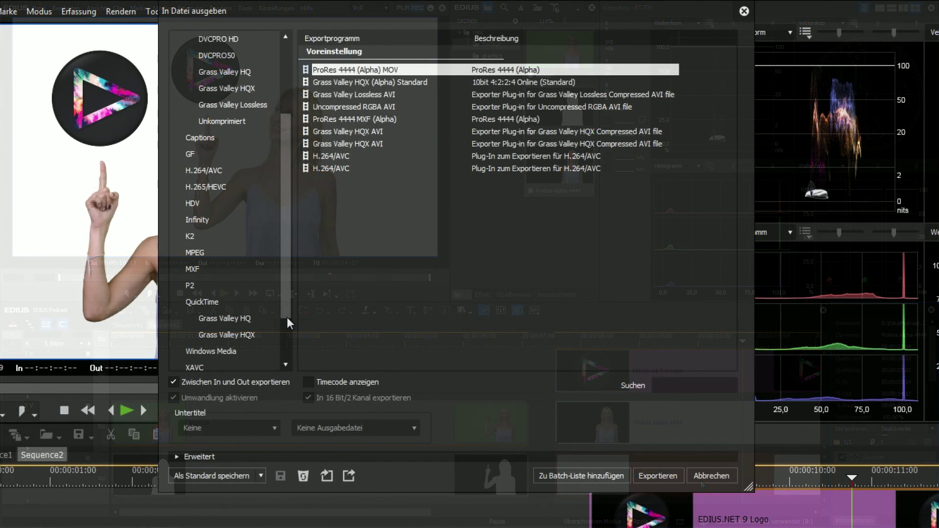
- Choose the ProRes 4444 MOV exporter in the QuickTime category, followed by the ProRes 4444 MXF exporter in the MXF category
click(243, 305)
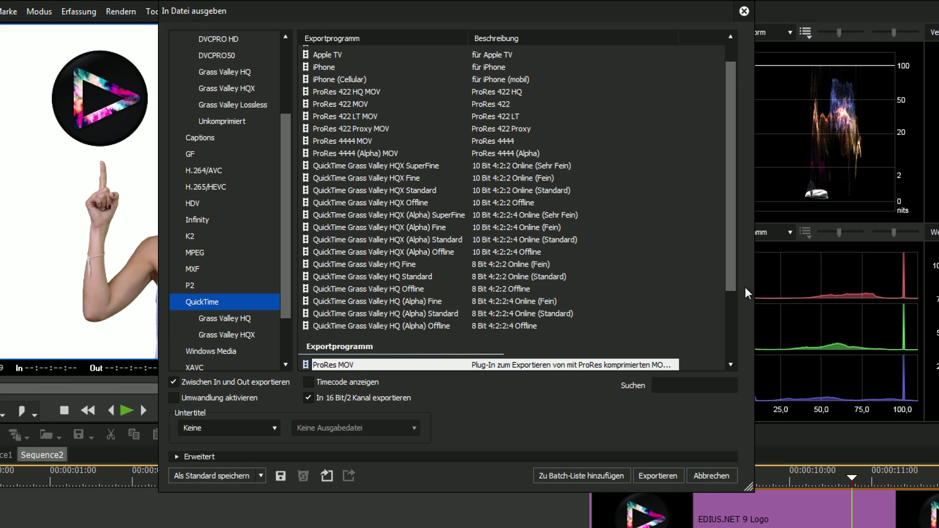
drag(730, 277, 732, 361)
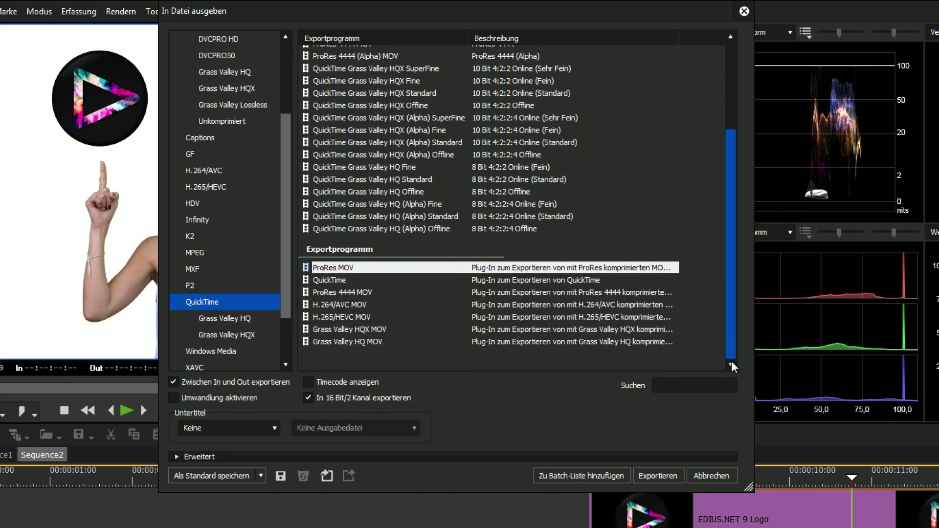
click(337, 295)
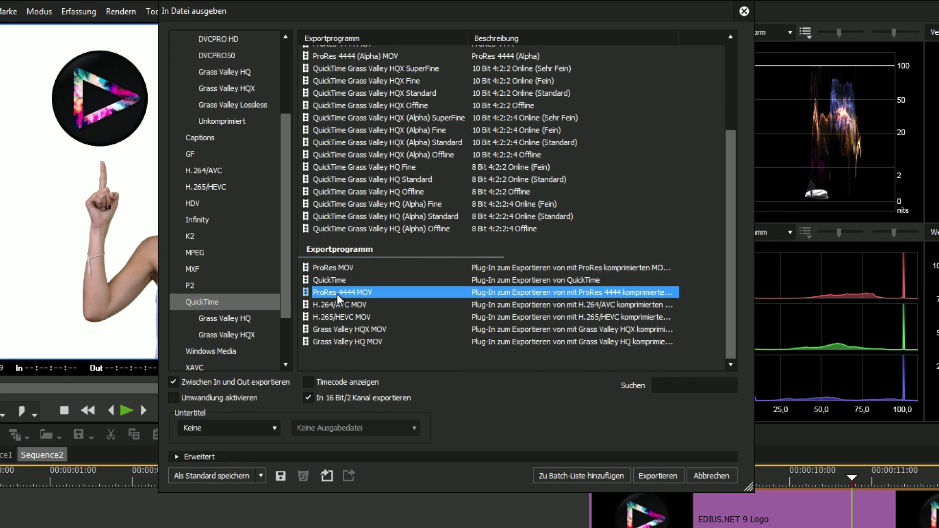
click(238, 280)
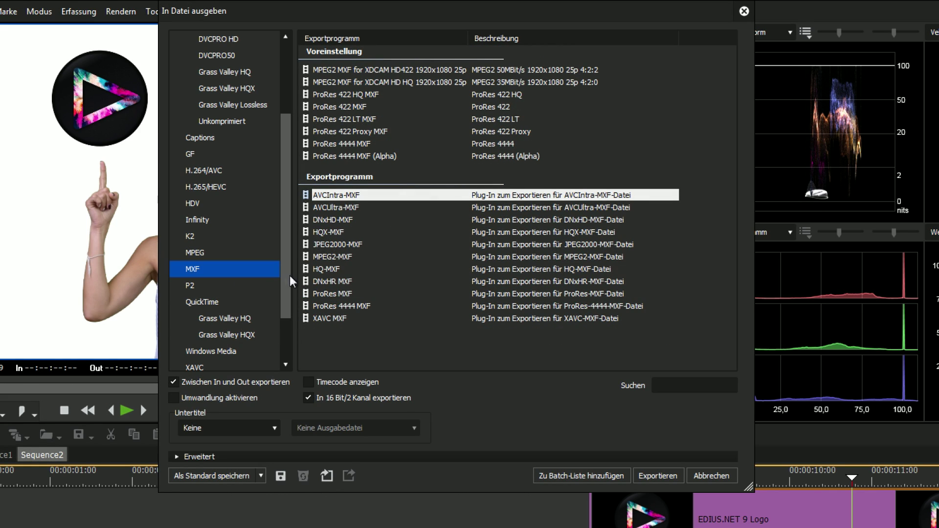
click(375, 305)
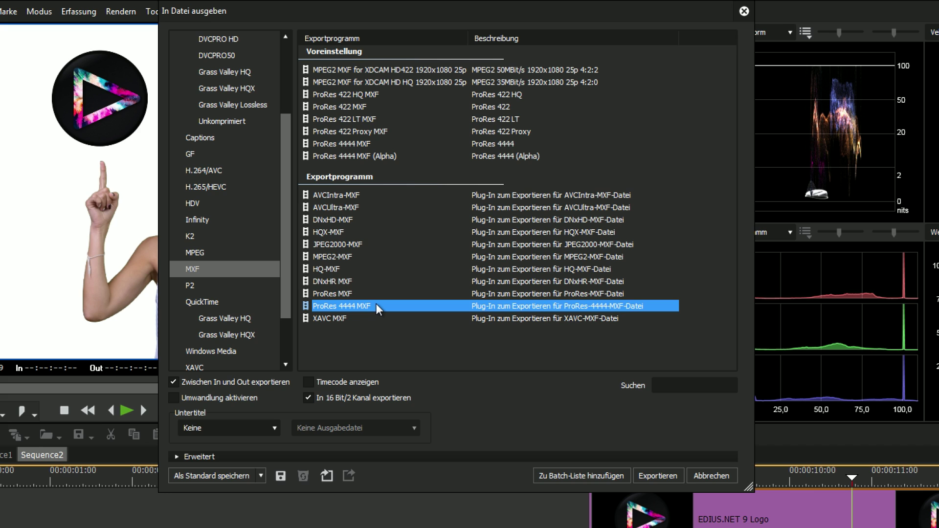